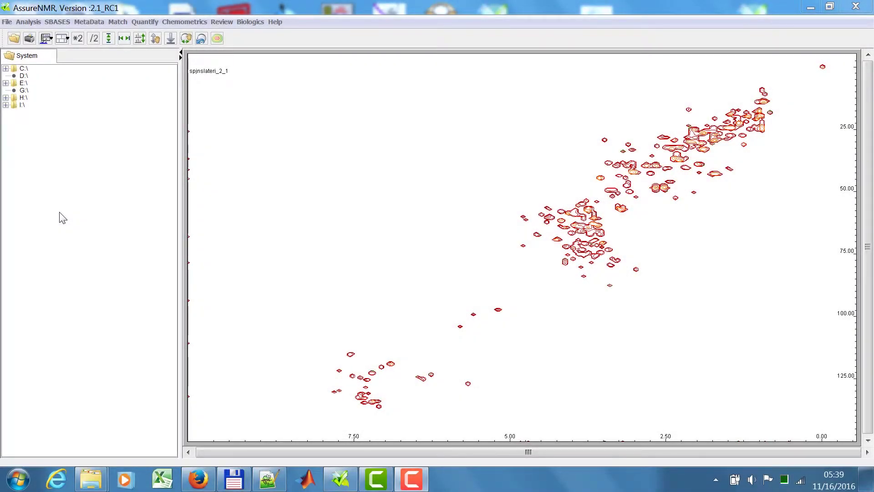
Match the on-screen HSQC spectrum against all 674 reference spectra in the bbiorefcode_new2 SBASE.
left_click(125, 27)
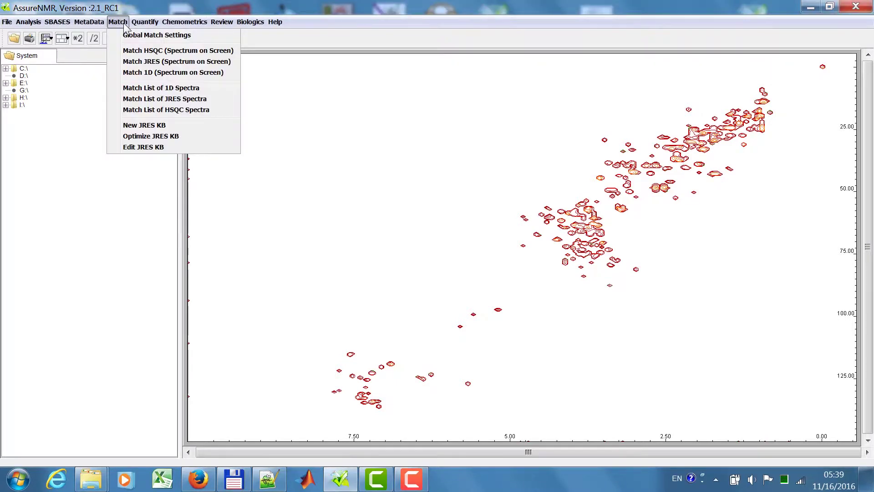
left_click(133, 51)
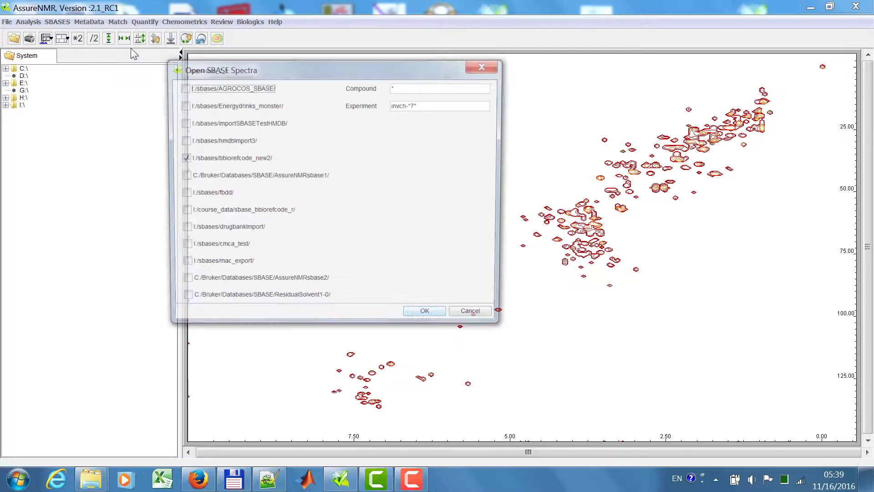
left_click(422, 318)
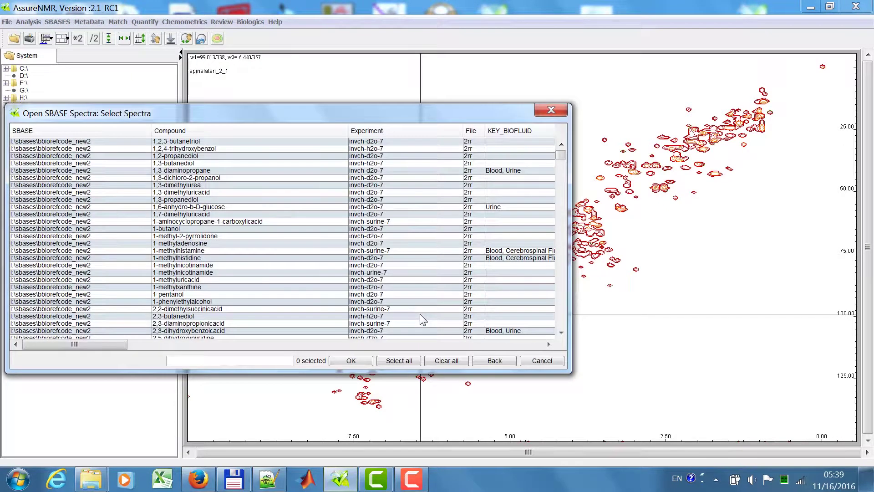
left_click(394, 364)
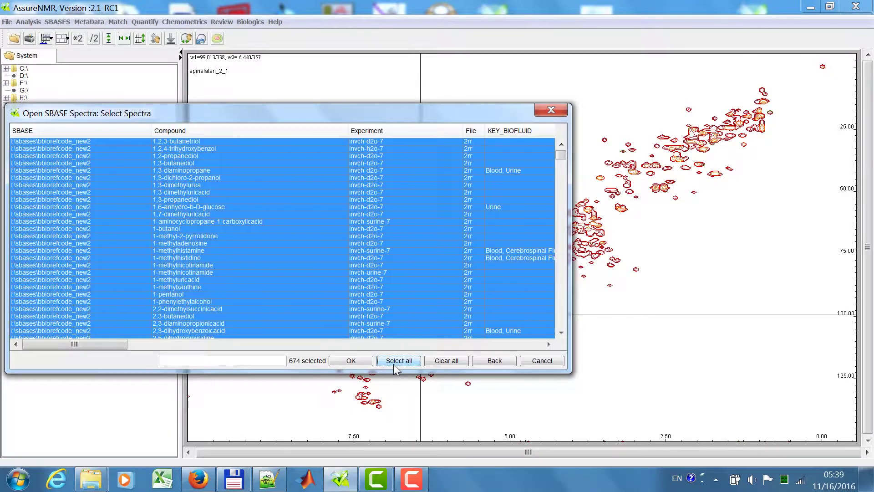
left_click(351, 362)
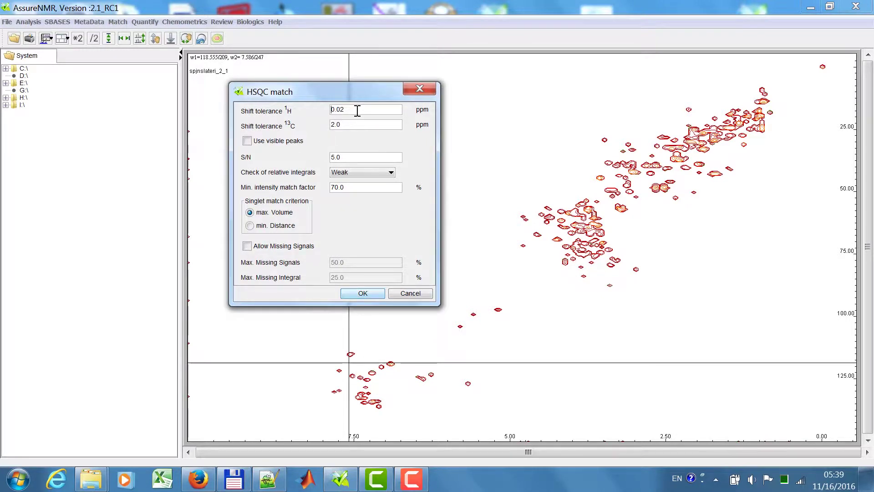
left_click_drag(357, 114, 306, 111)
left_click(354, 124)
left_click_drag(354, 125, 321, 125)
left_click_drag(342, 157, 327, 157)
left_click(392, 173)
left_click(375, 200)
left_click_drag(368, 188, 325, 189)
Run the HSQC match with the 0.02/2.0 ppm tolerance settings.
left_click(363, 294)
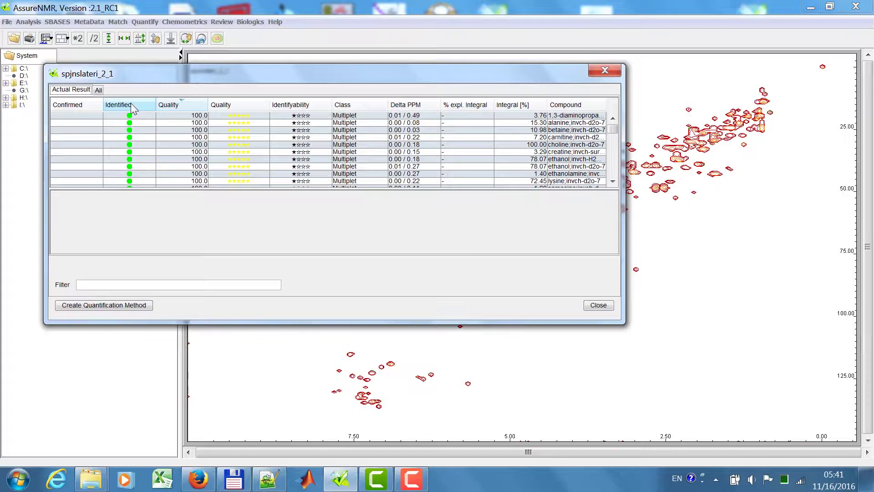
Review the identified compounds and their Quality and Identifiability ratings in the spjnslateri_2_1 results.
scroll(130, 145, "down", 5)
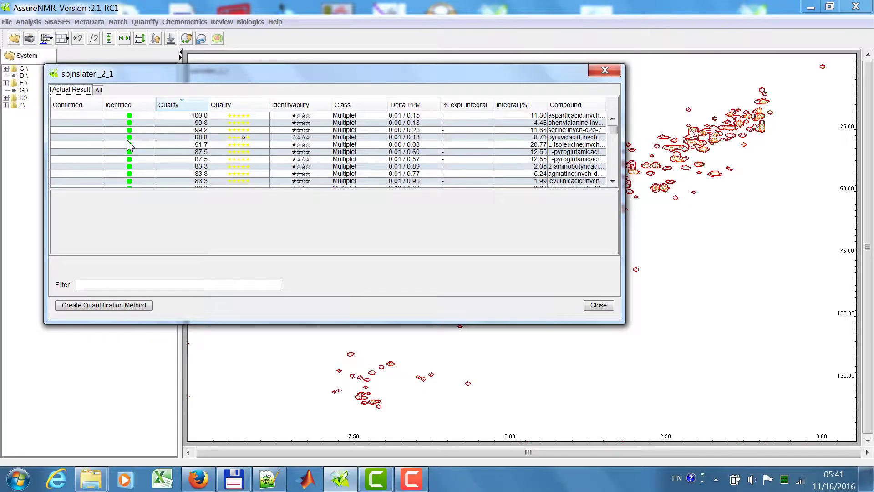
scroll(130, 146, "down", 10)
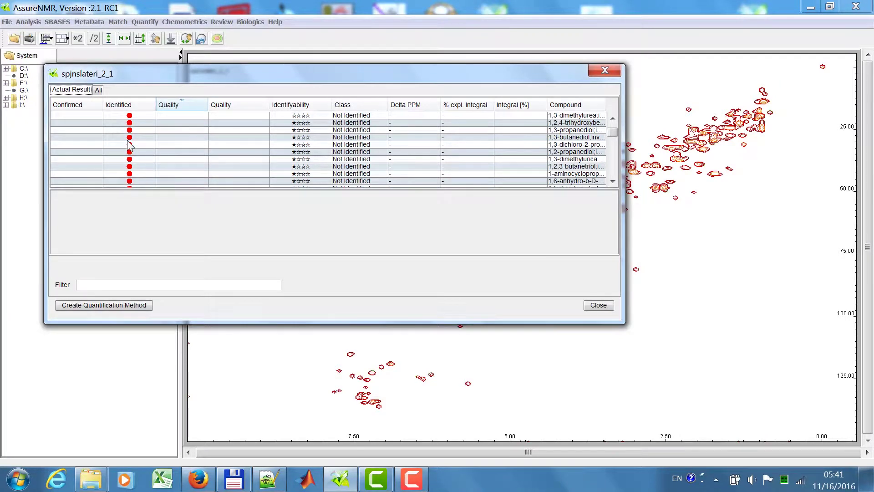
scroll(130, 141, "up", 15)
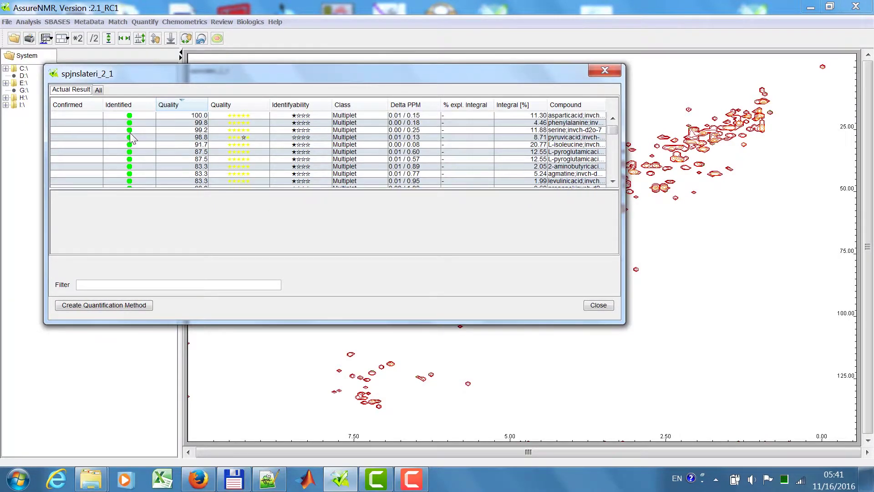
scroll(131, 139, "up", 5)
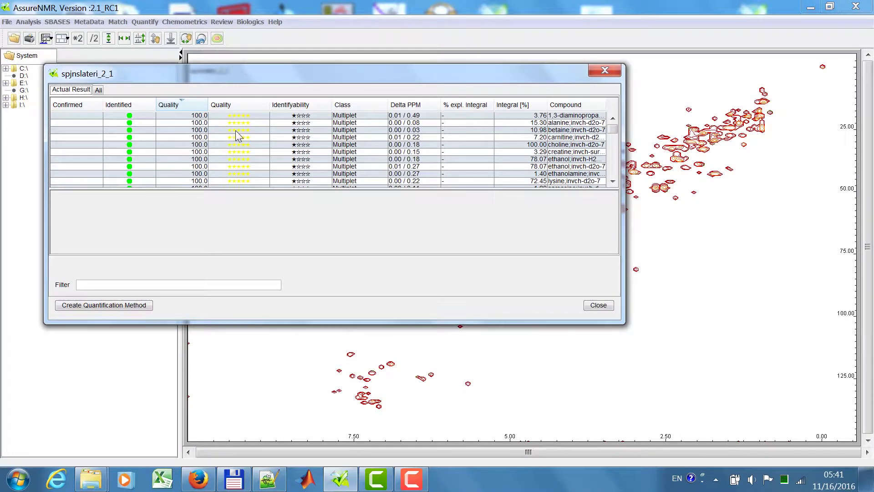
scroll(236, 131, "down", 5)
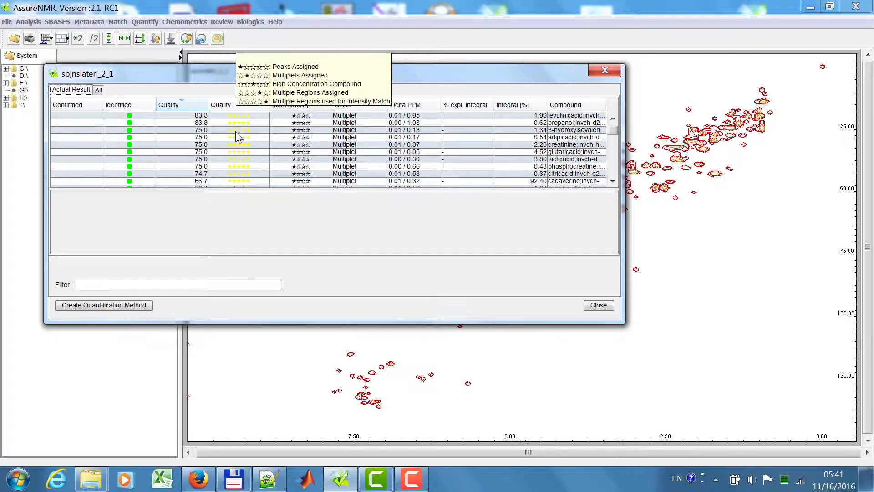
scroll(236, 132, "down", 5)
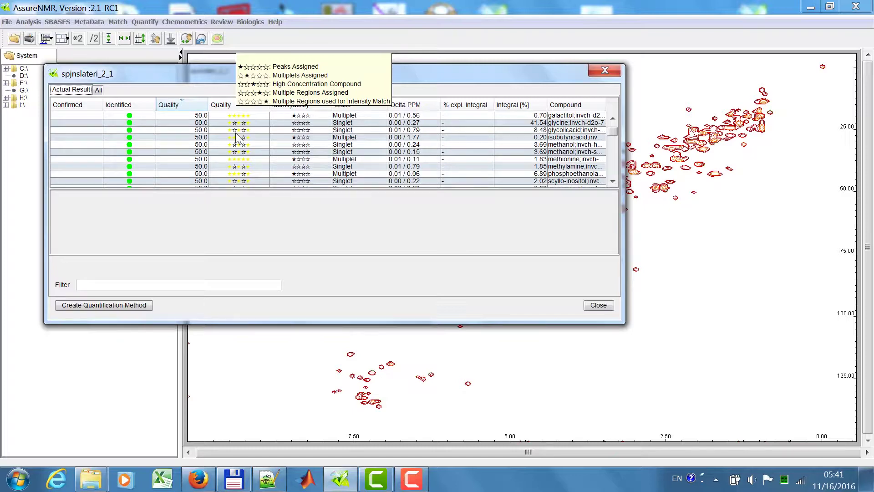
scroll(237, 134, "up", 10)
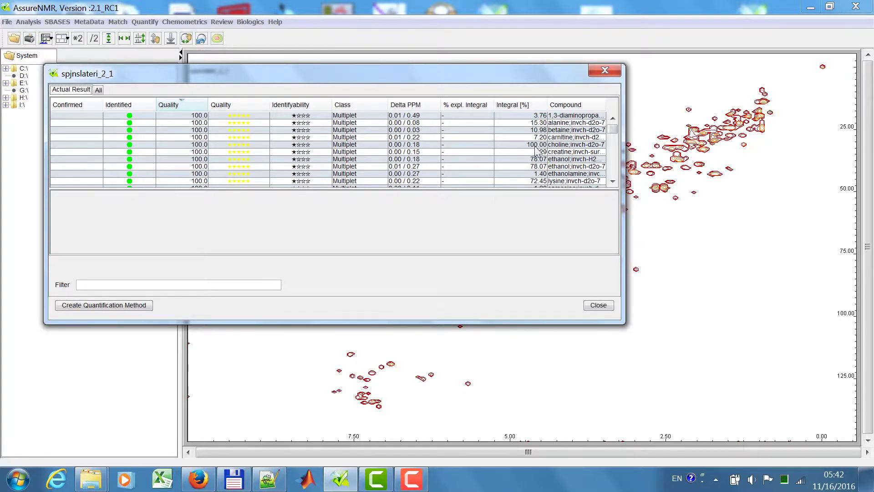
mouse_move(568, 147)
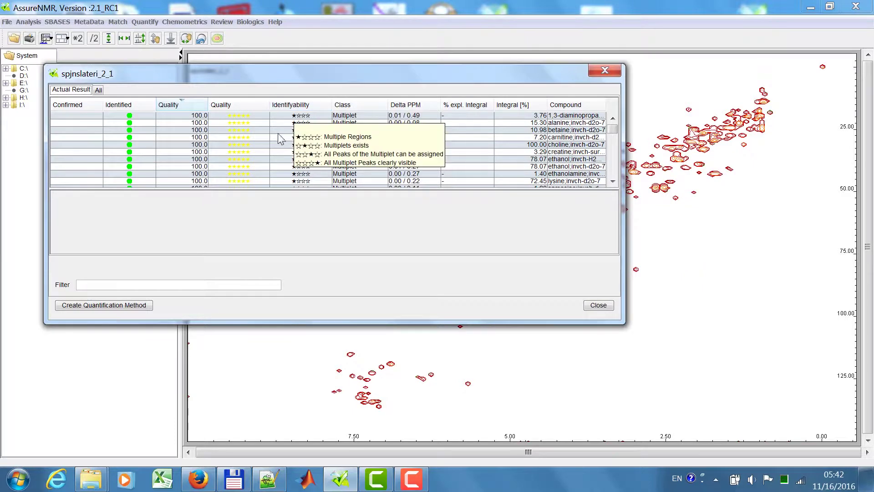
Show alanine's match details and zoom the spectrum onto its identified peak at 1.49/19.21 ppm.
left_click(231, 122)
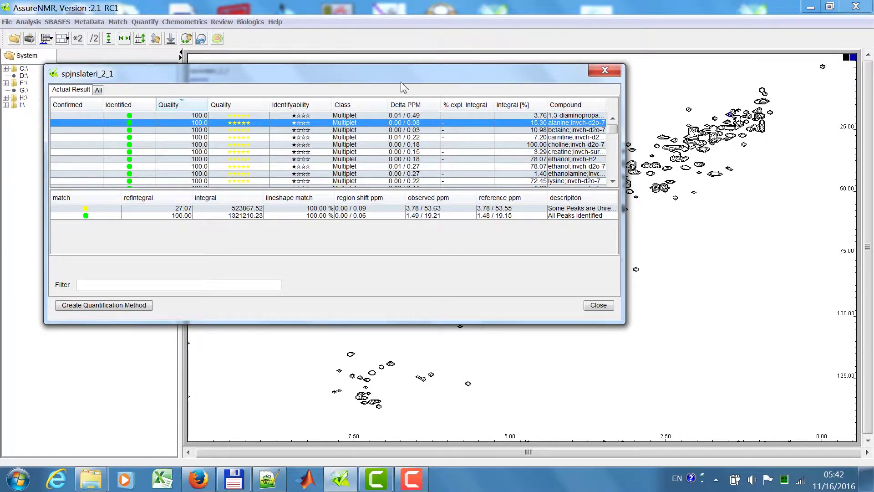
left_click_drag(401, 81, 345, 77)
left_click(168, 205)
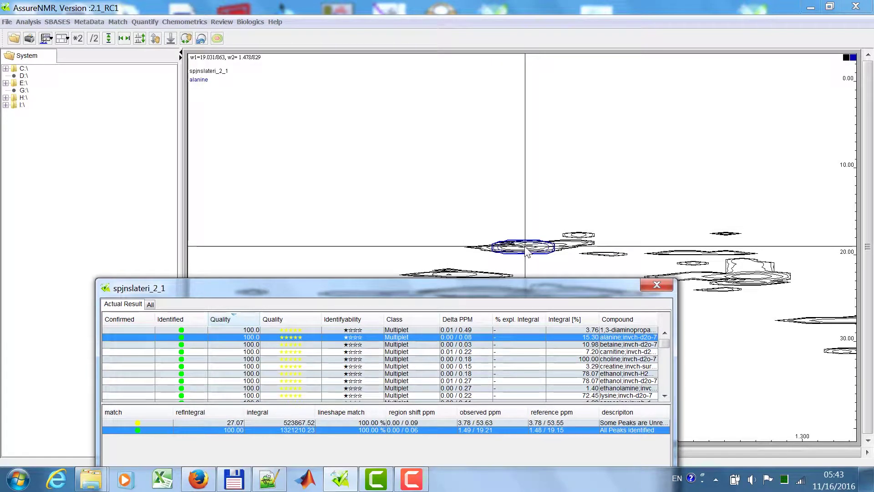
left_click_drag(493, 292, 488, 124)
Filter the results to 'valine' and zoom the spectrum onto valine's fourth identified peak.
left_click(154, 332)
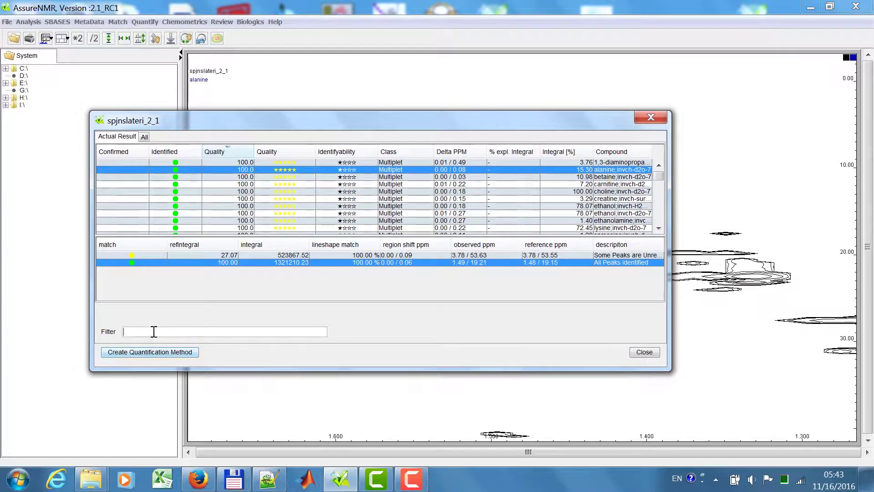
type("valine")
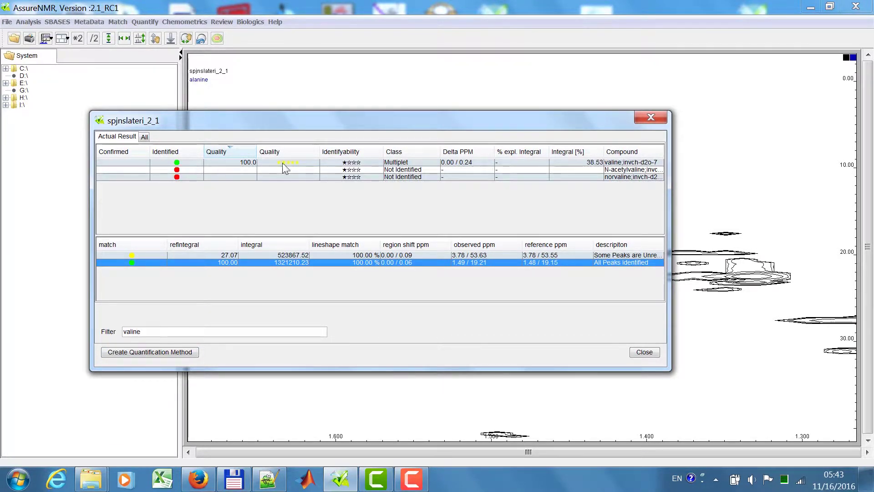
left_click(478, 163)
left_click_drag(524, 121, 441, 112)
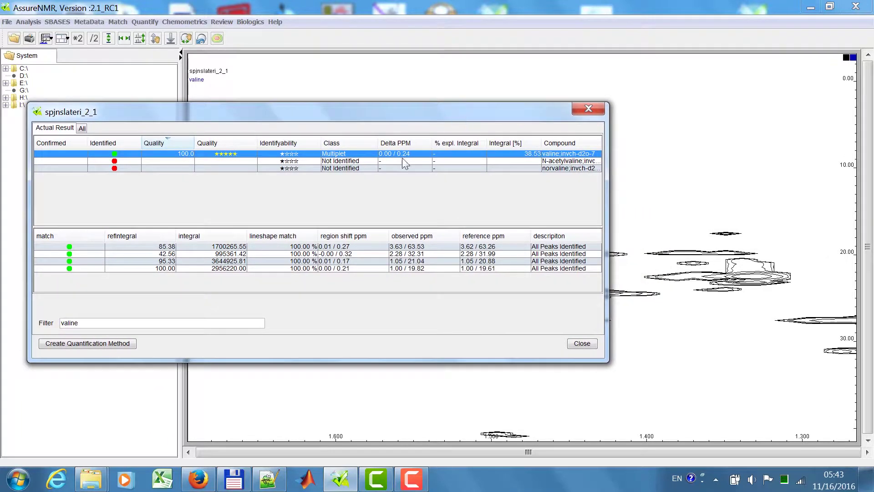
left_click(277, 268)
left_click_drag(398, 107, 507, 318)
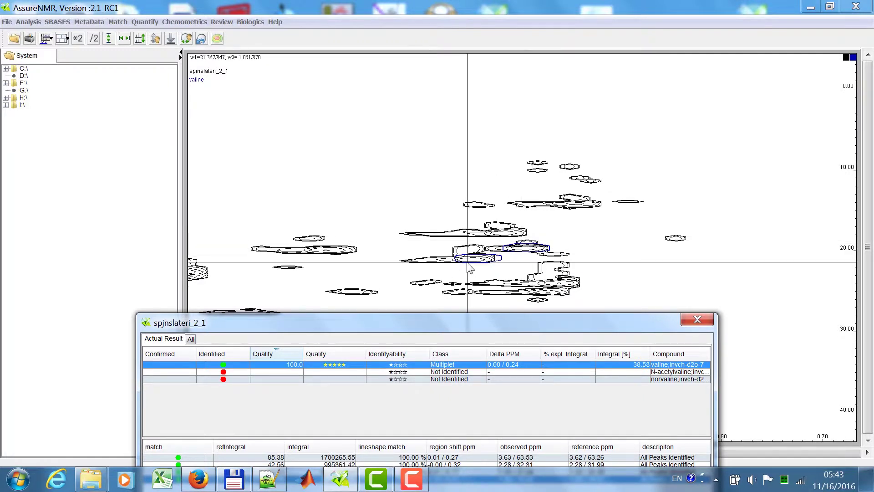
Set Peak Display to 'display individual peaks' so peaks are labelled with compound names.
right_click(689, 149)
mouse_move(712, 173)
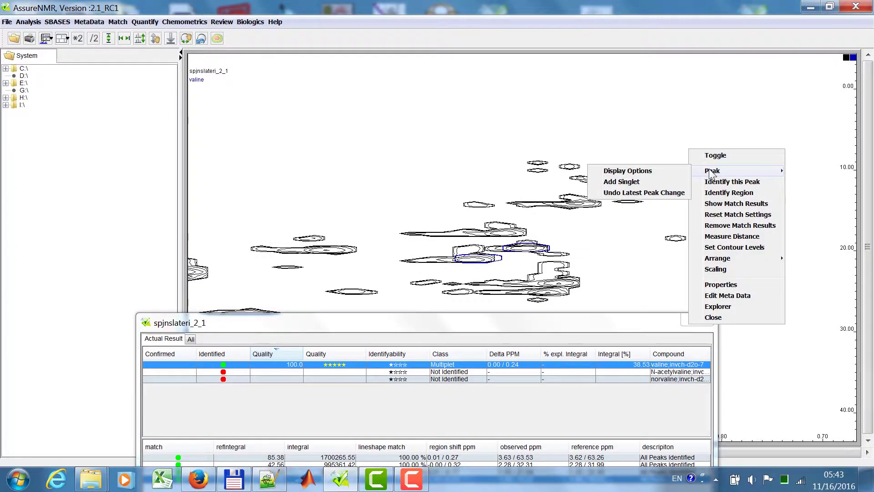
left_click(655, 174)
left_click(307, 196)
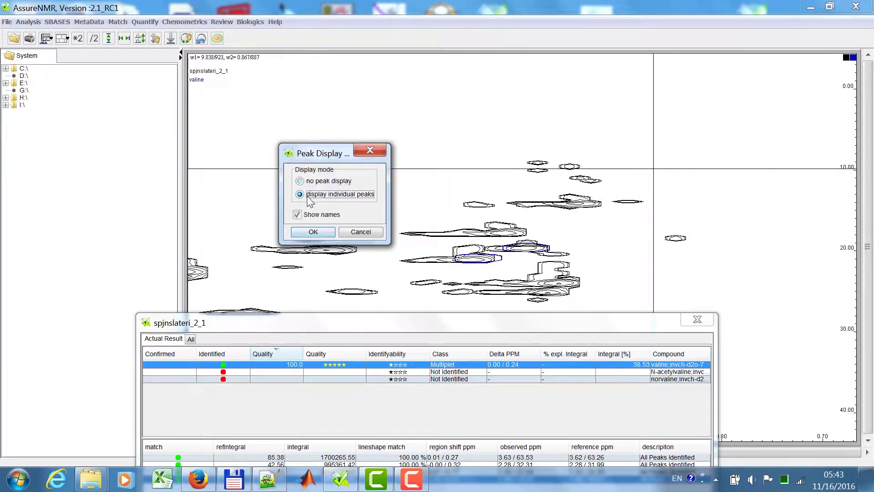
left_click(308, 233)
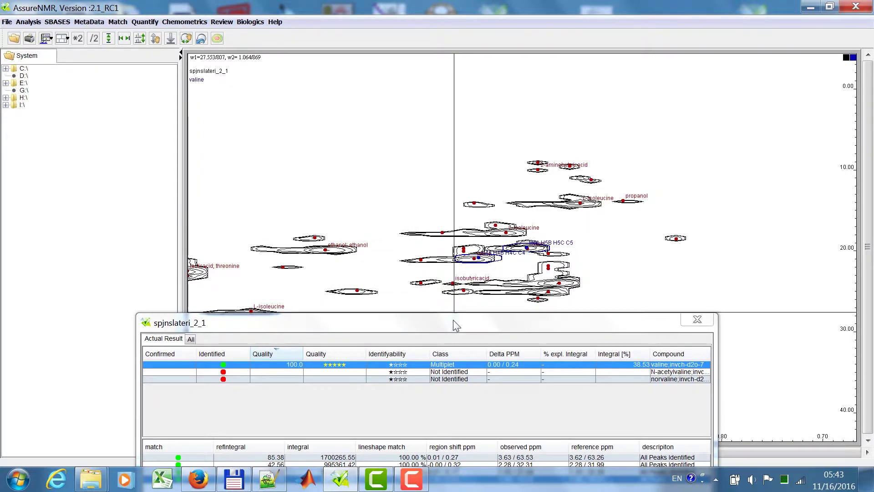
Close the valine results and zoom into the aromatic peaks around 7.4–7.0 ppm.
left_click_drag(453, 324, 463, 129)
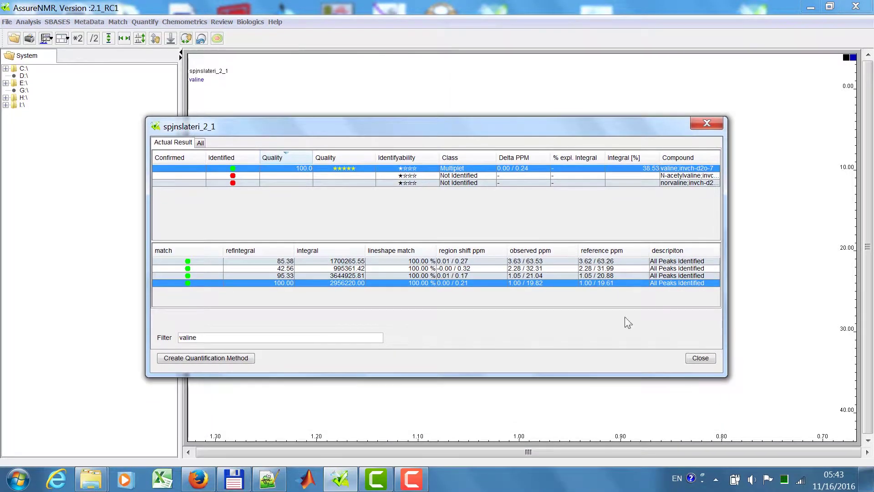
left_click(700, 358)
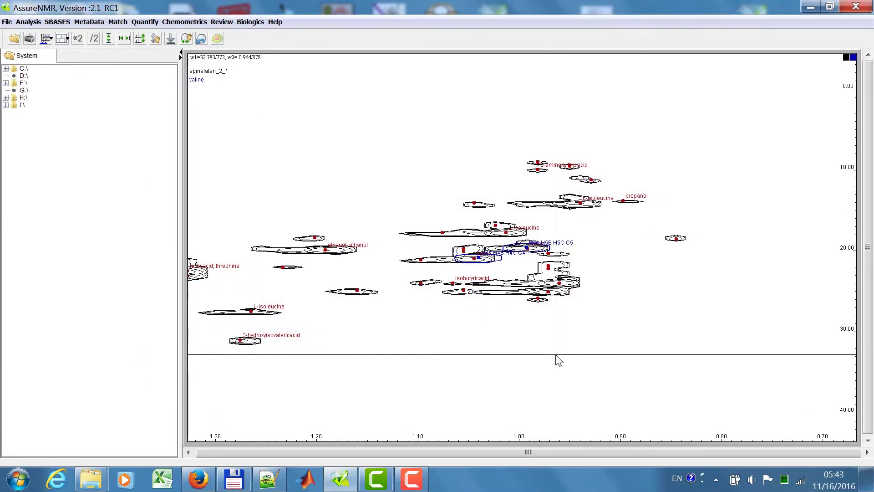
key("Home")
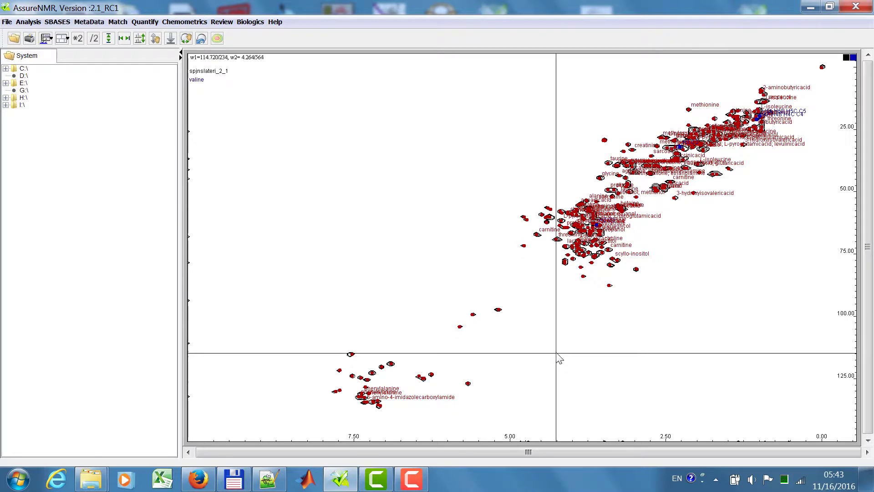
left_click_drag(334, 362, 438, 426)
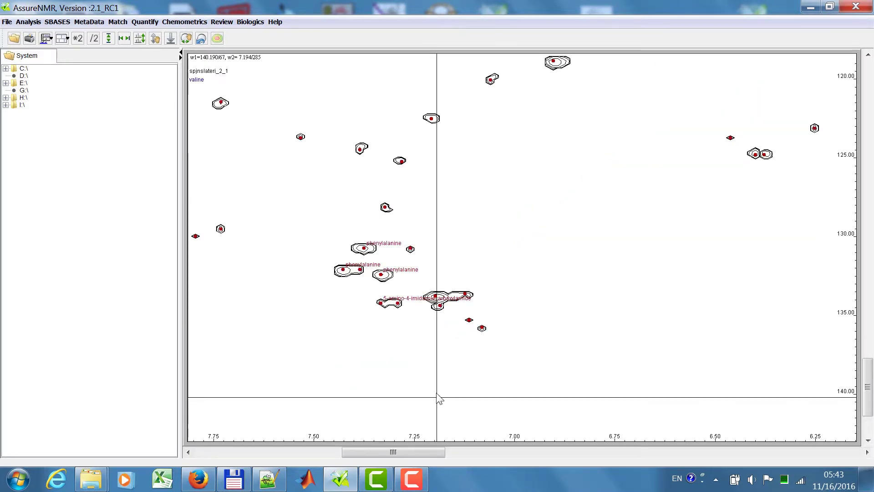
left_click_drag(363, 260, 524, 345)
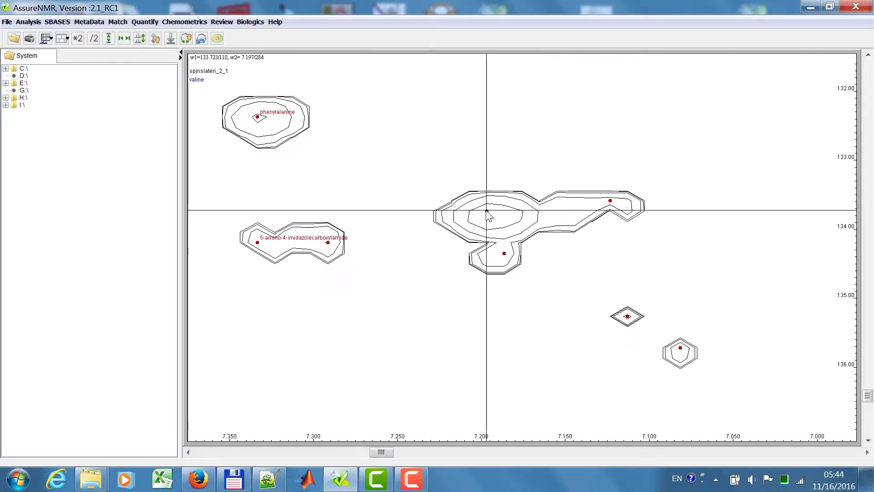
Identify the unlabelled peak near 7.19/133.8 ppm and view iodotyrosine's match details.
right_click(487, 211)
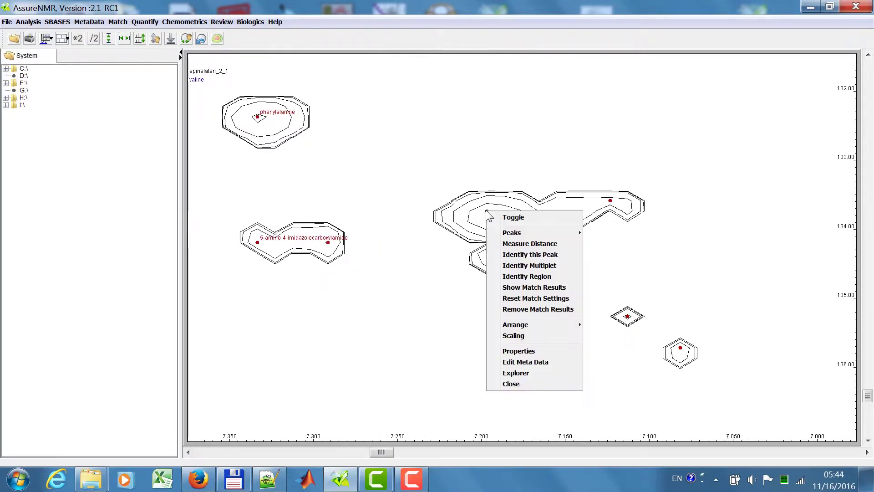
left_click(509, 255)
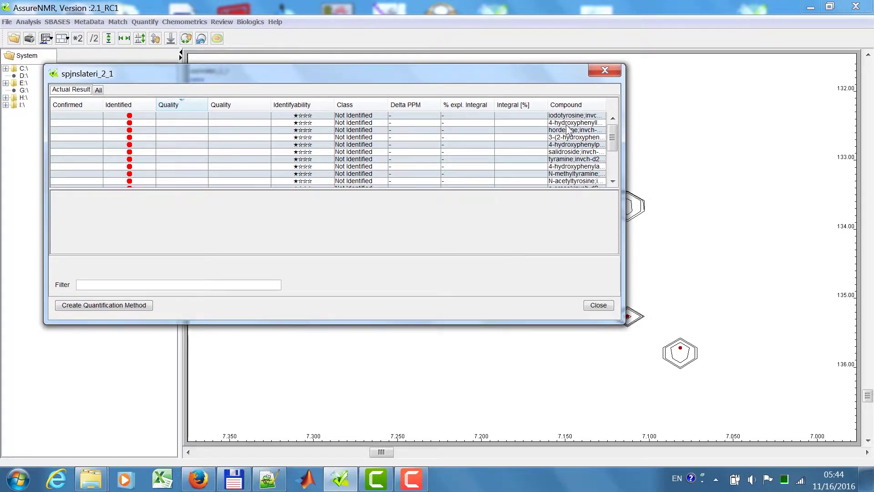
mouse_move(612, 130)
left_mouse_down()
mouse_move(611, 168)
mouse_move(612, 131)
left_mouse_up()
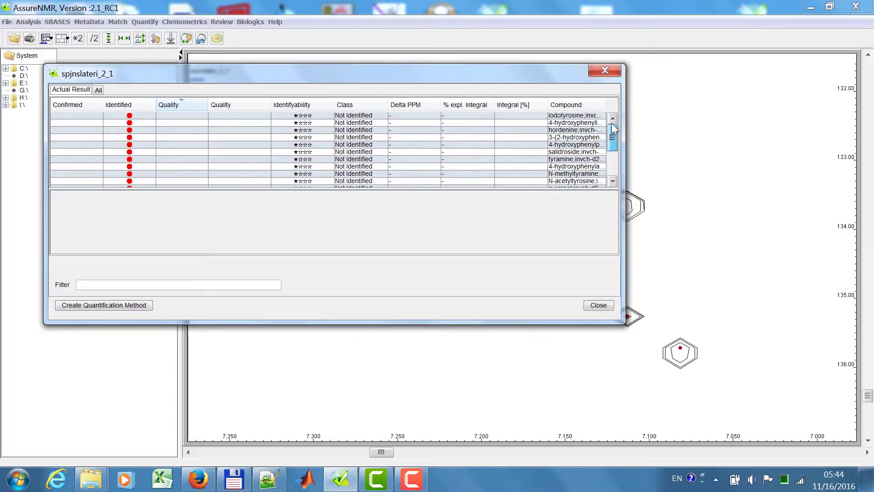
left_click(134, 117)
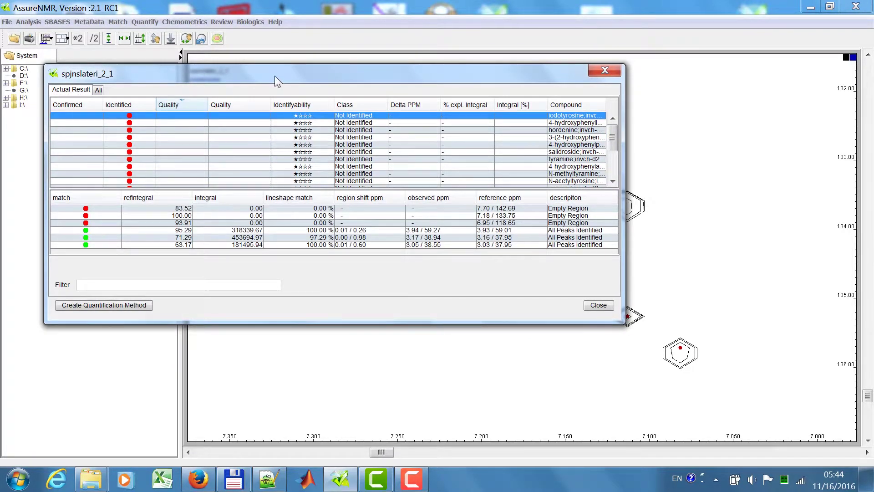
left_click_drag(277, 82, 373, 265)
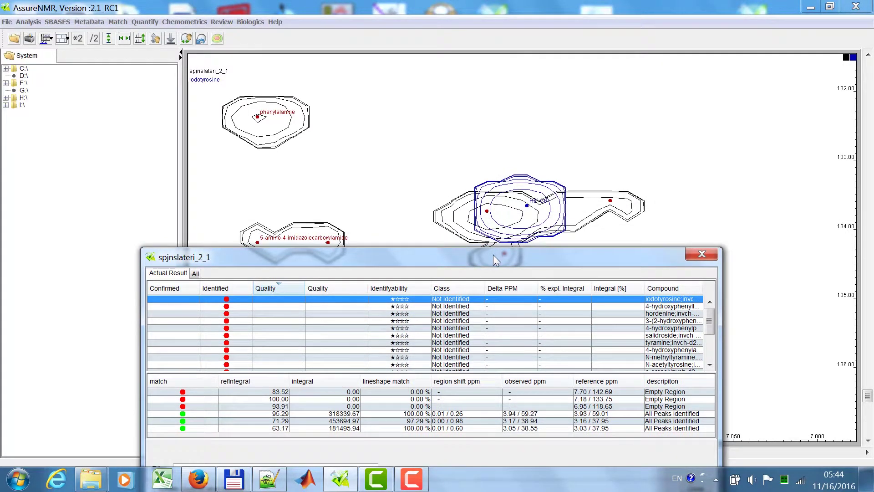
left_click_drag(493, 255, 504, 135)
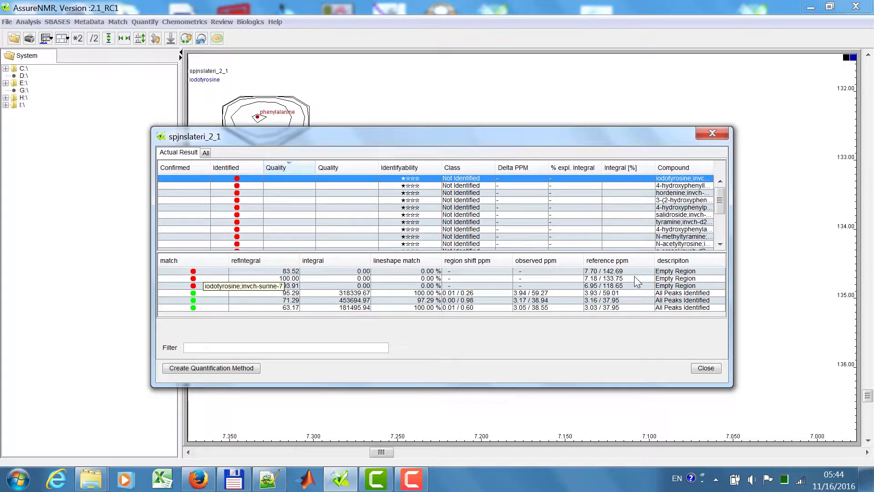
Check the All results tab, then return to the Actual Result for this peak.
left_click(206, 153)
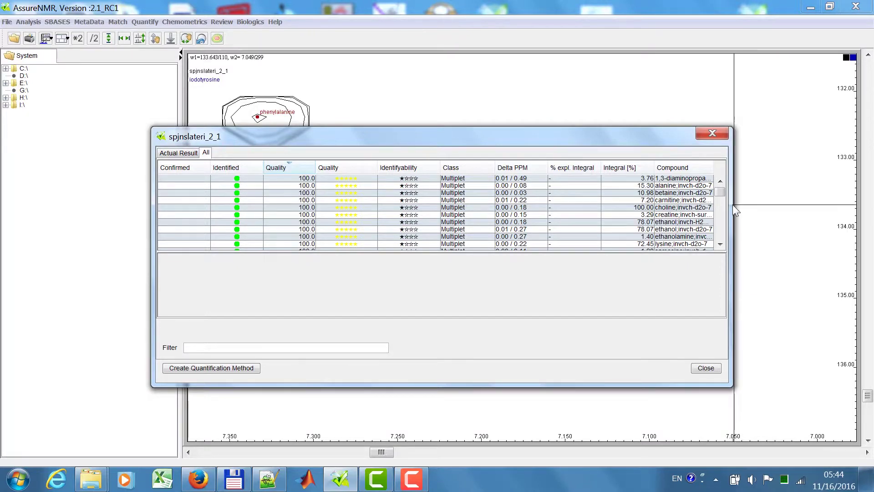
mouse_move(722, 192)
left_mouse_down()
mouse_move(723, 242)
mouse_move(722, 192)
left_mouse_up()
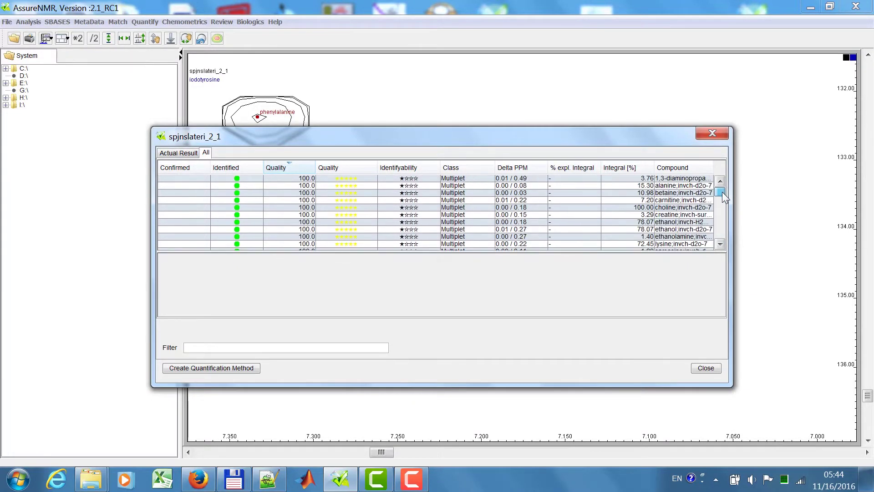
left_click(182, 154)
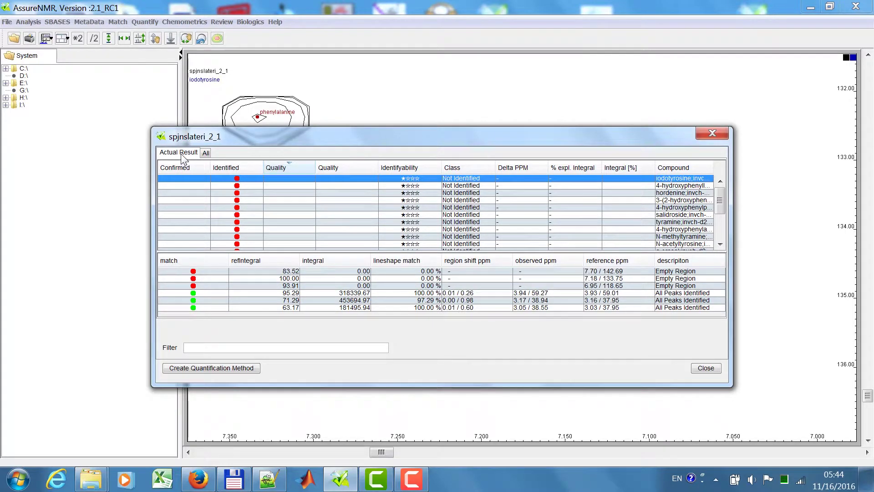
left_click_drag(588, 145, 697, 261)
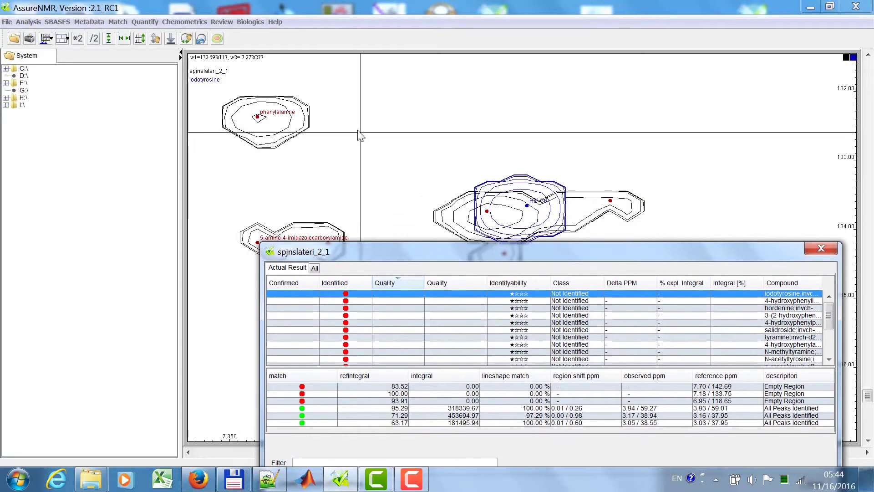
Identify the phenylalanine peak as a 99.8-quality match and open its Confirmed dropdown.
right_click(258, 117)
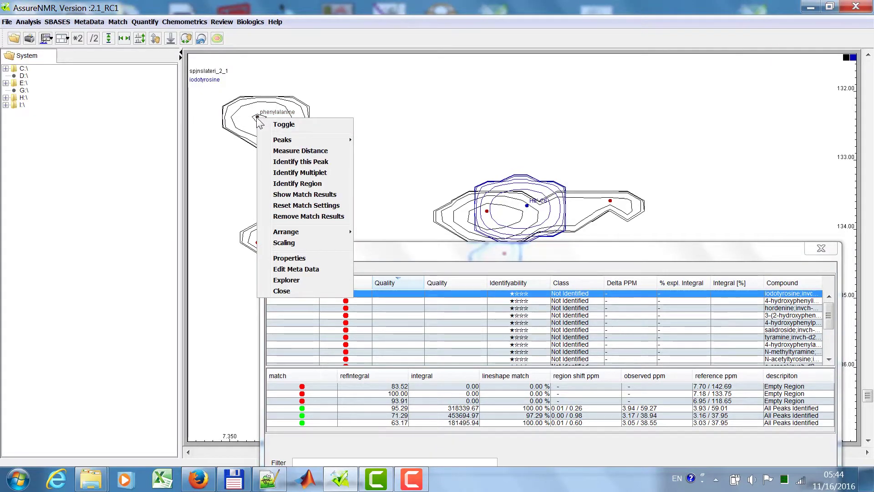
left_click(300, 162)
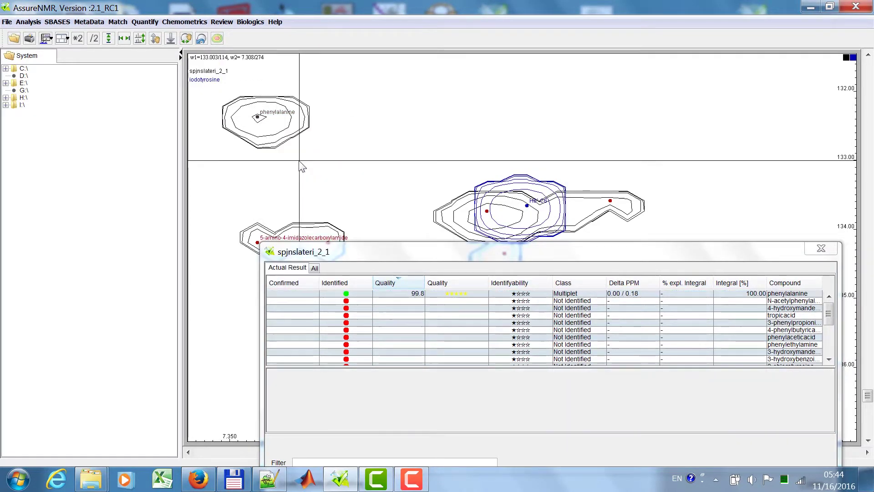
left_click_drag(436, 260, 396, 159)
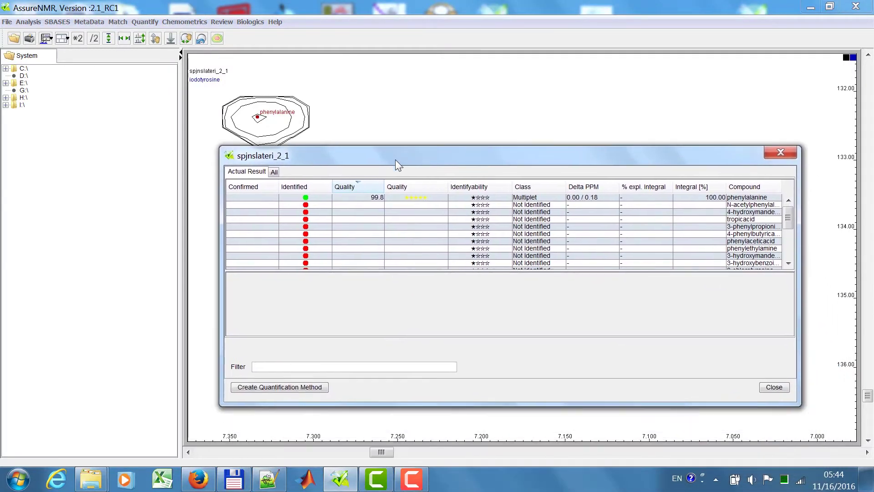
mouse_move(787, 219)
left_mouse_down()
mouse_move(790, 265)
mouse_move(789, 209)
left_mouse_up()
left_click(280, 197)
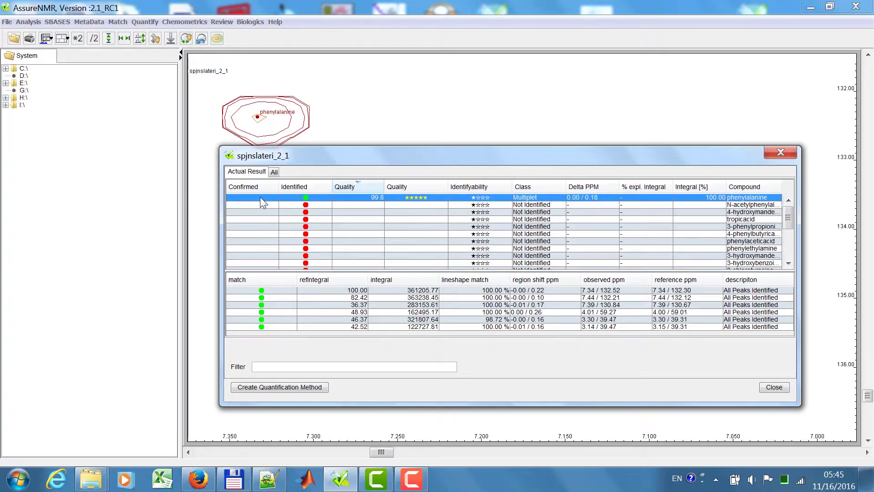
left_click(263, 200)
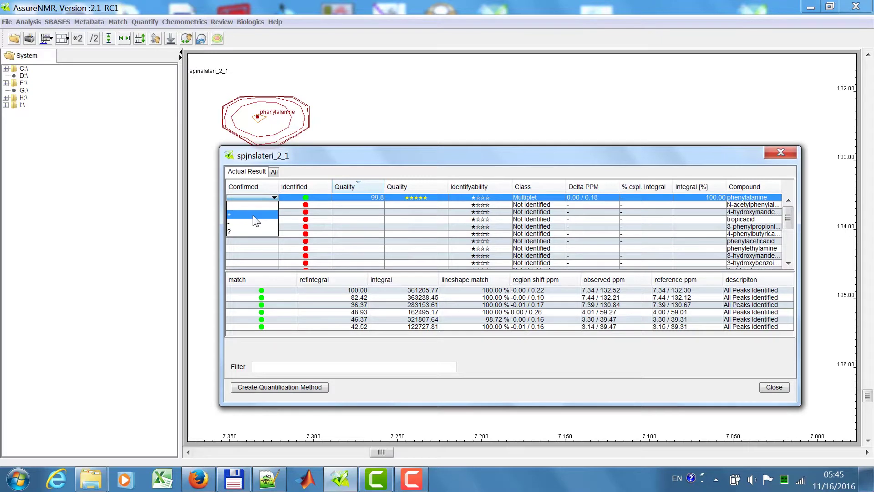